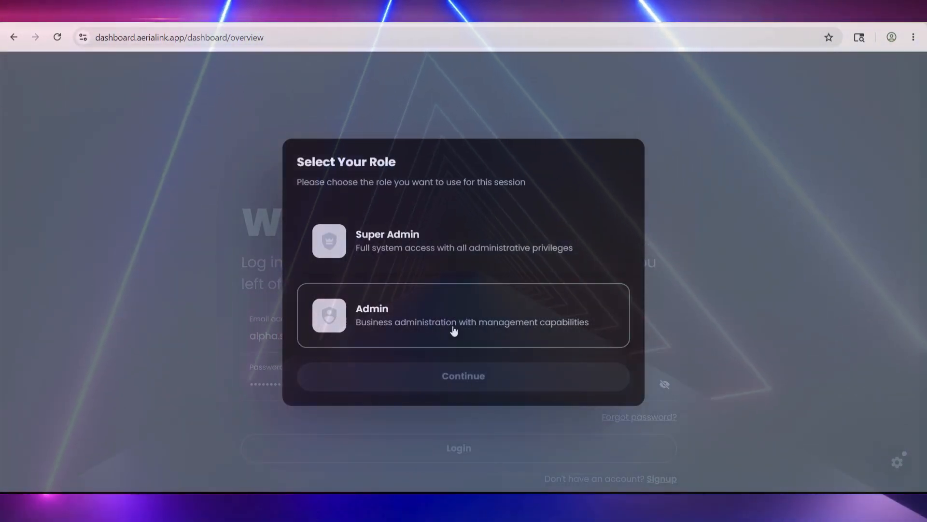
Step: Pick the Admin role card and continue into the Business Overview dashboard
{"action": "left_click", "coordinate": [451, 321]}
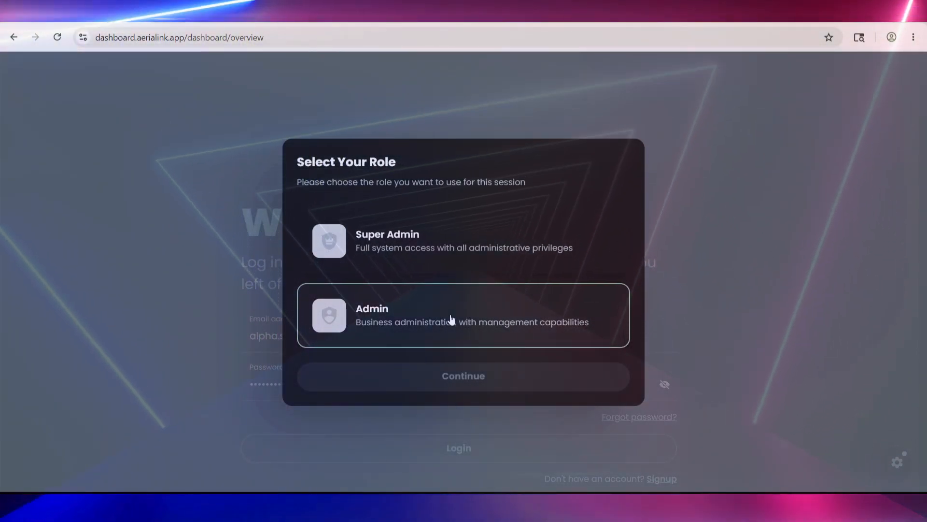
{"action": "left_click", "coordinate": [450, 320]}
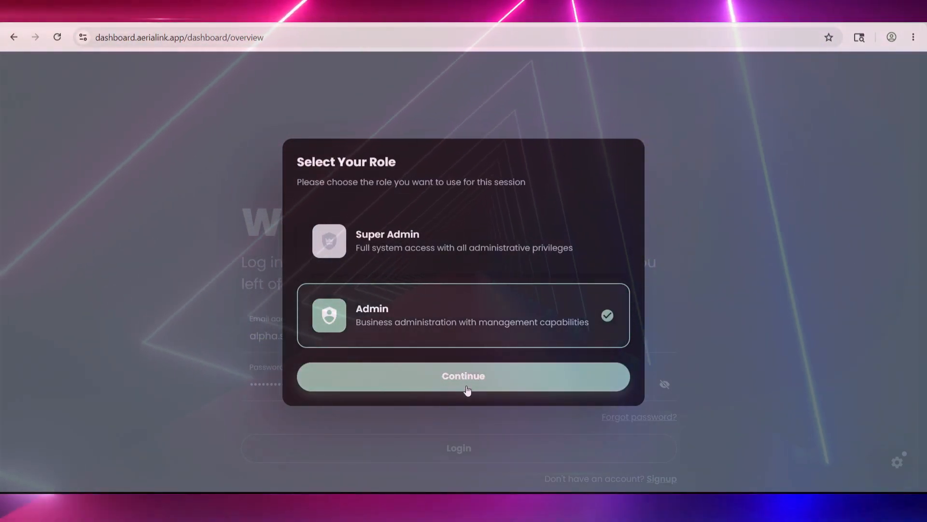
{"action": "left_click", "coordinate": [467, 381]}
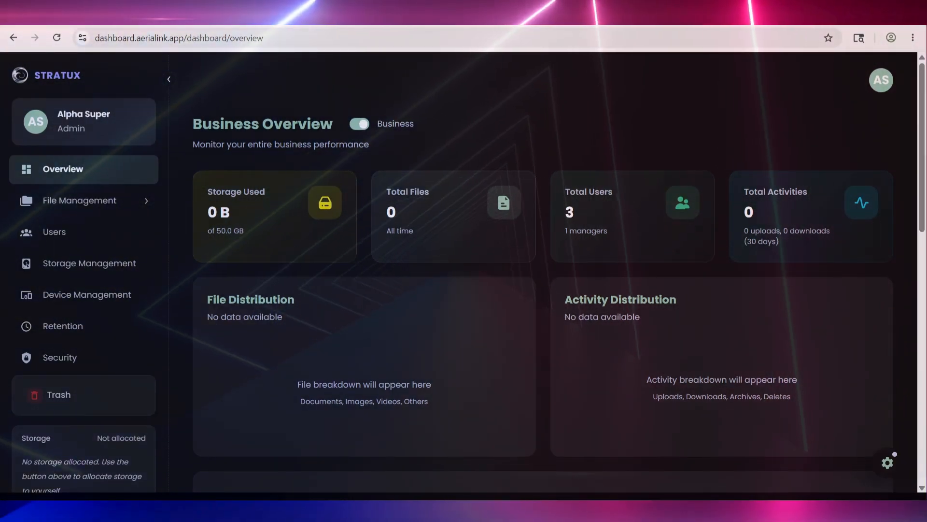
Step: Expand and collapse File Management, toggle Personal and back to Business, then open Users
{"action": "left_click", "coordinate": [97, 201]}
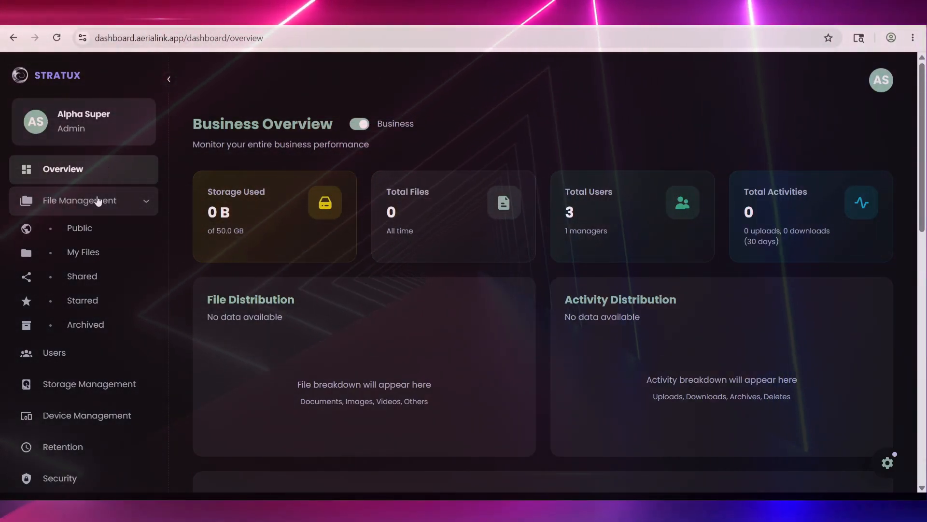
{"action": "left_click", "coordinate": [97, 201]}
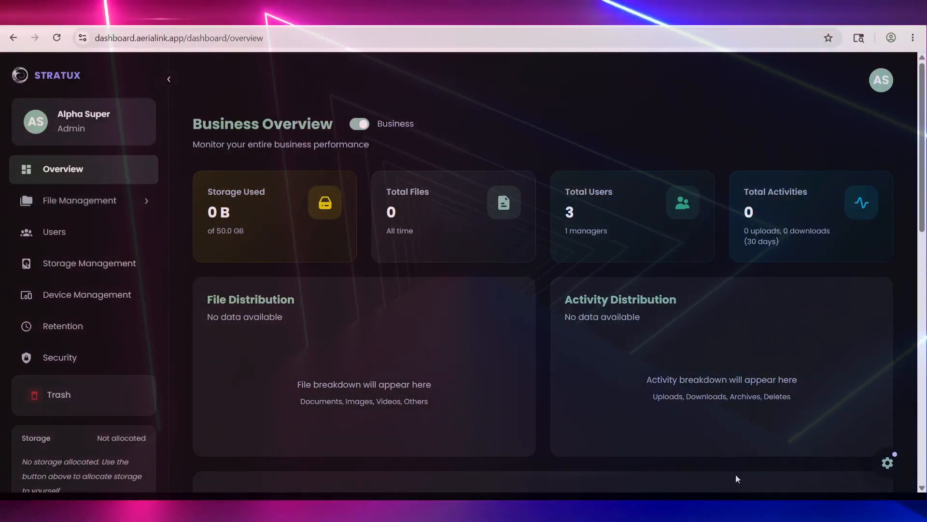
{"action": "left_click_drag", "start_coordinate": [920, 191], "coordinate": [883, 150]}
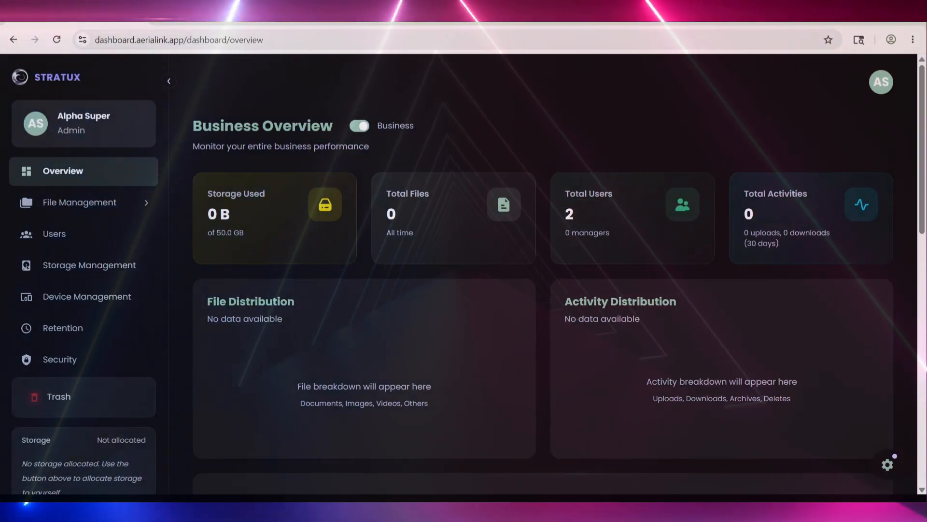
{"action": "left_click", "coordinate": [360, 126]}
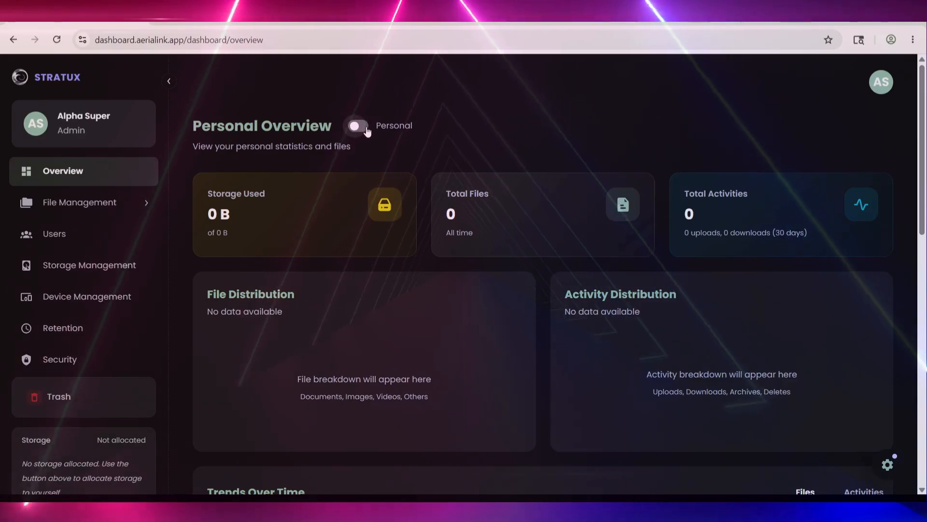
{"action": "left_click", "coordinate": [359, 126]}
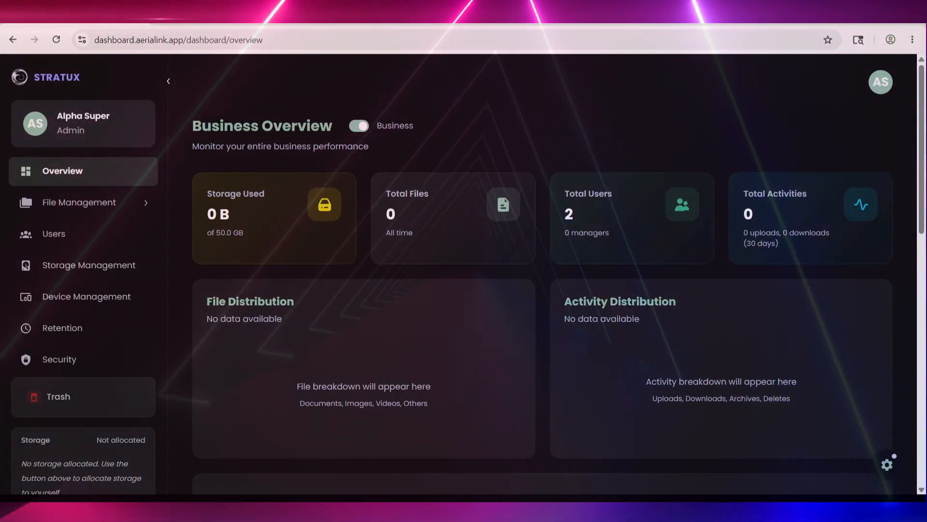
{"action": "left_click", "coordinate": [87, 229]}
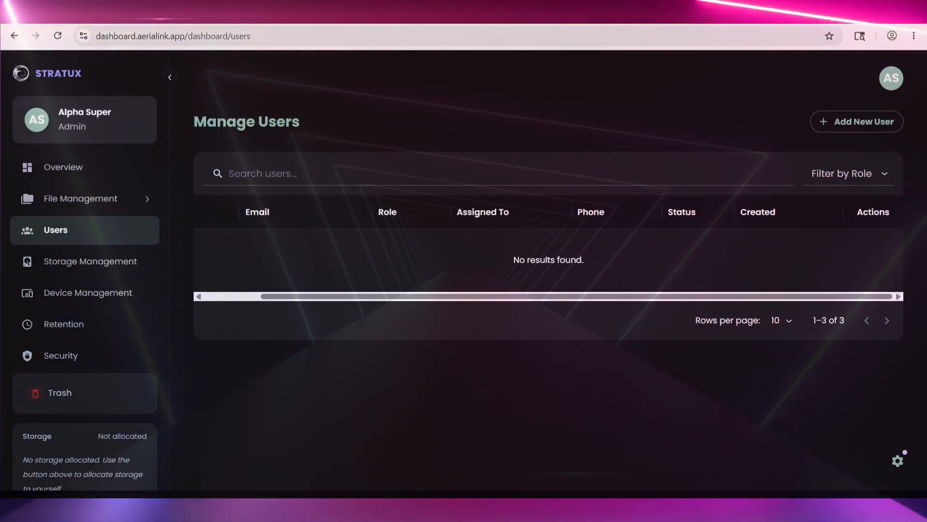
{"action": "left_click", "coordinate": [881, 175]}
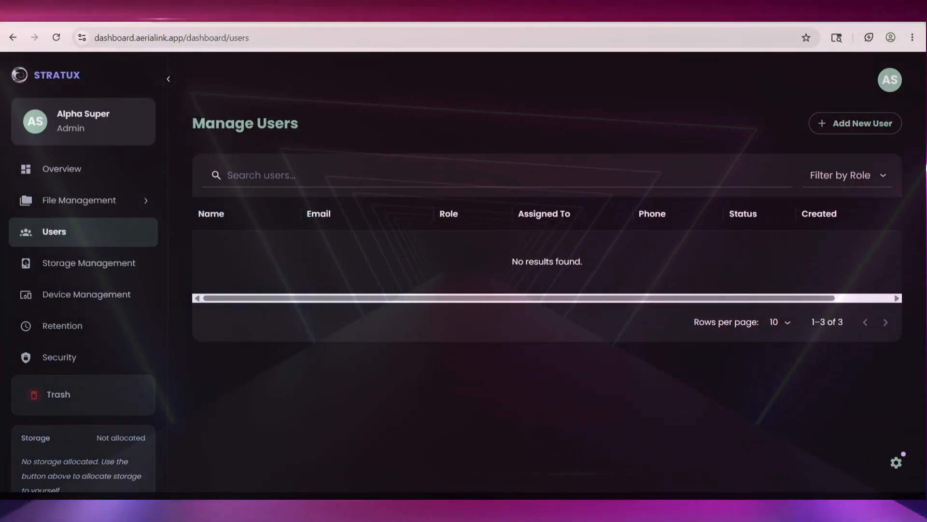
Step: Create a user with the manager's first name and e-mail, role Manager, and a generated password
{"action": "left_click", "coordinate": [849, 127]}
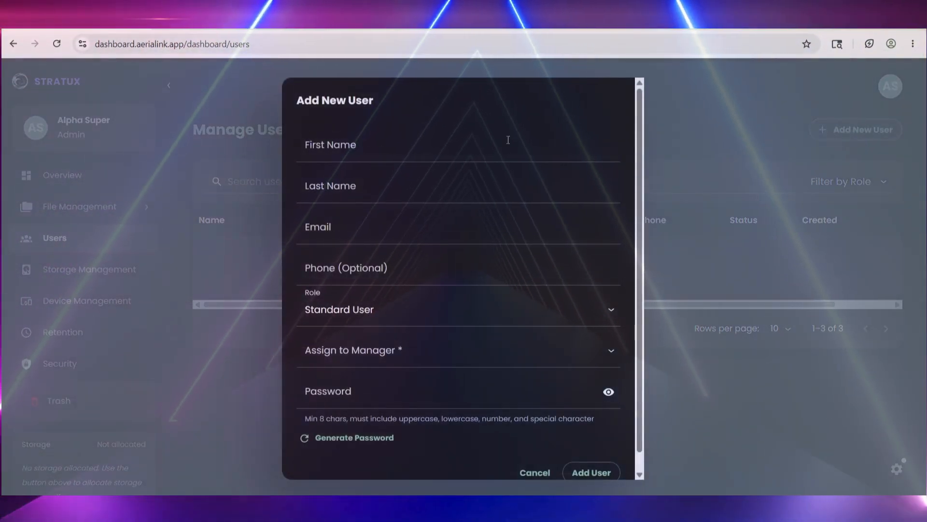
{"action": "left_click", "coordinate": [433, 136]}
{"action": "type", "text": "Charlie"}
{"action": "key", "text": "Tab"}
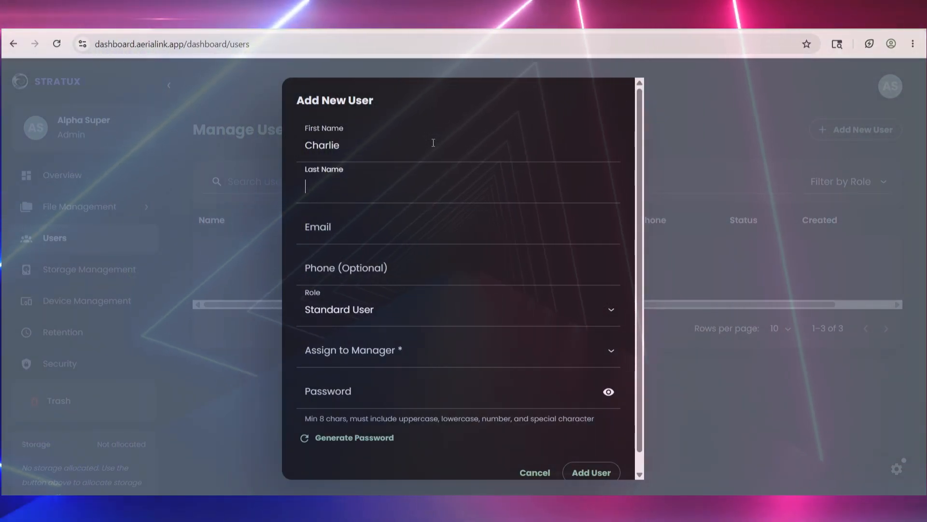
{"action": "key", "text": "Tab"}
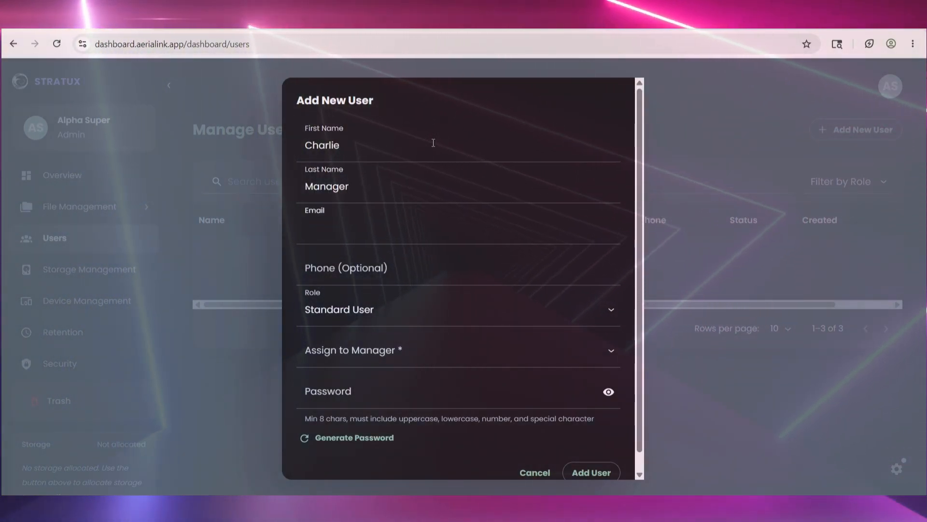
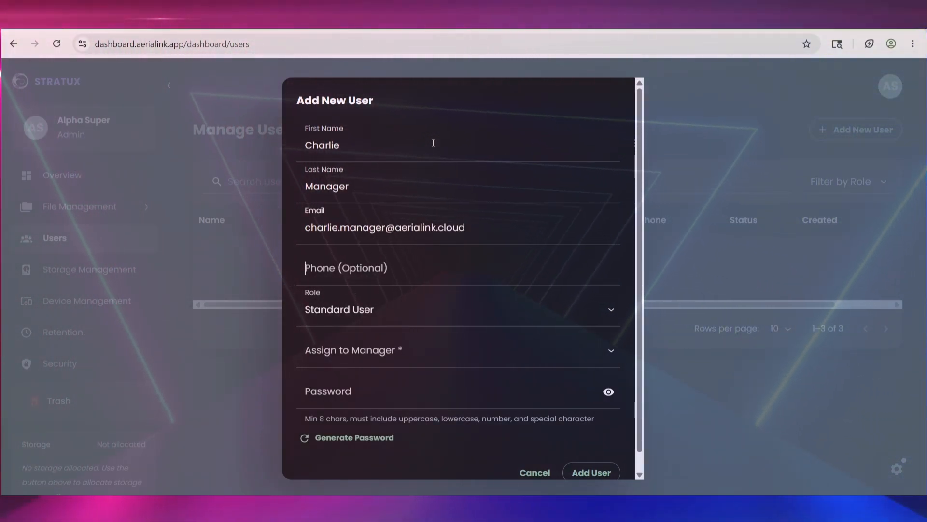
{"action": "left_click", "coordinate": [604, 314]}
{"action": "left_click", "coordinate": [363, 345]}
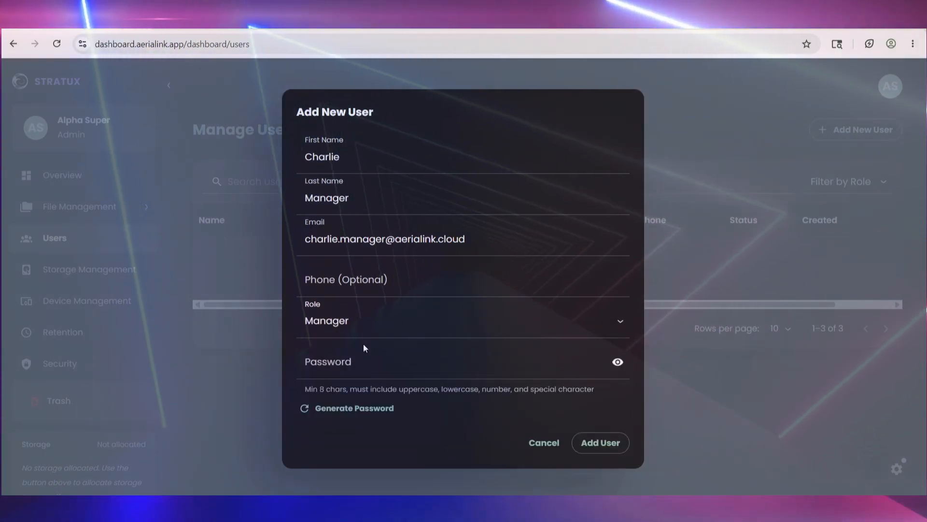
{"action": "left_click", "coordinate": [364, 409]}
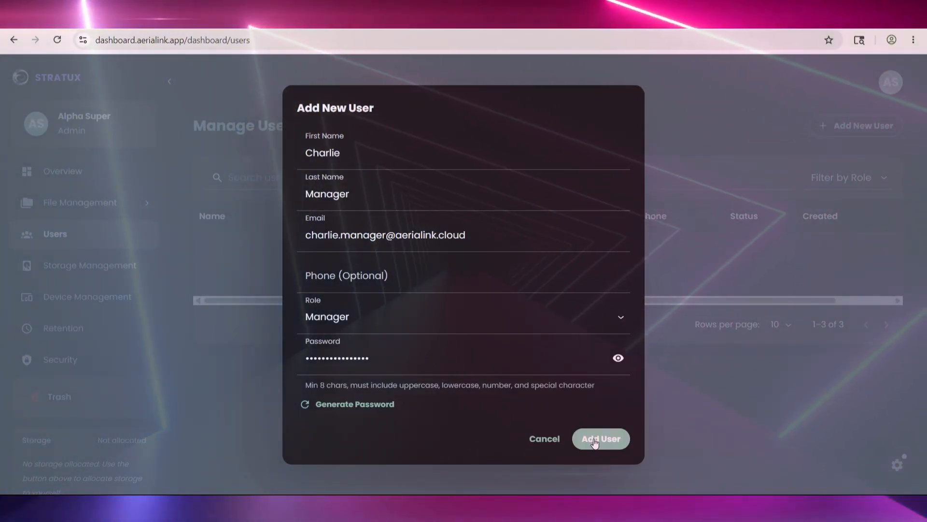
{"action": "left_click", "coordinate": [595, 440]}
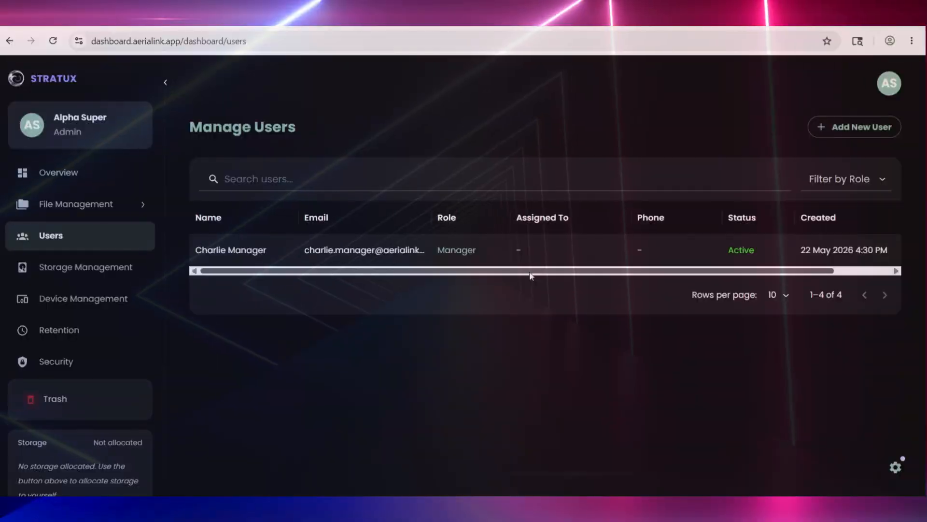
{"action": "left_click_drag", "start_coordinate": [593, 272], "coordinate": [768, 250]}
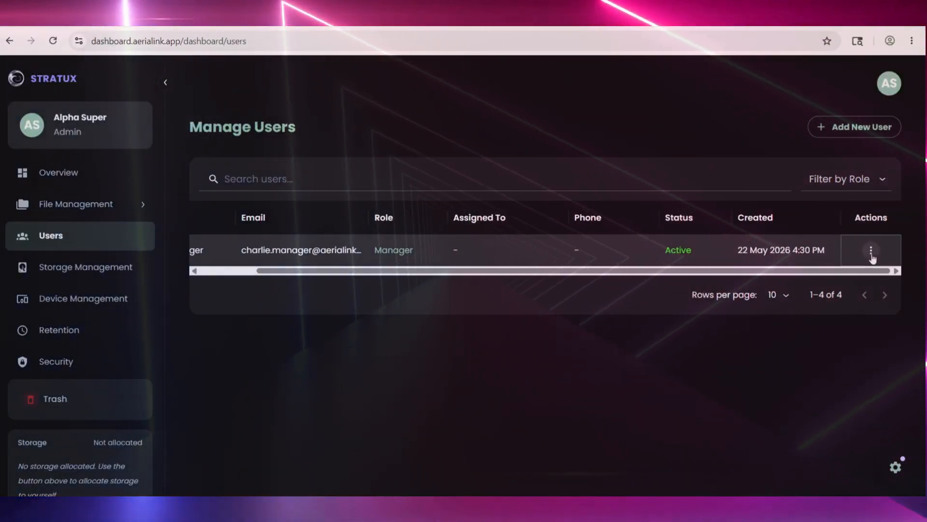
{"action": "left_click", "coordinate": [871, 251]}
{"action": "left_click", "coordinate": [829, 276]}
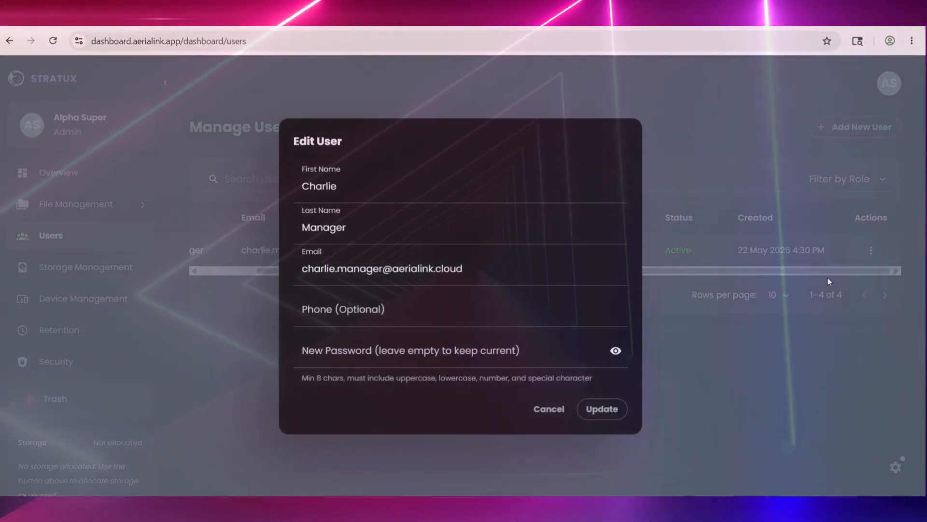
{"action": "left_click", "coordinate": [549, 409]}
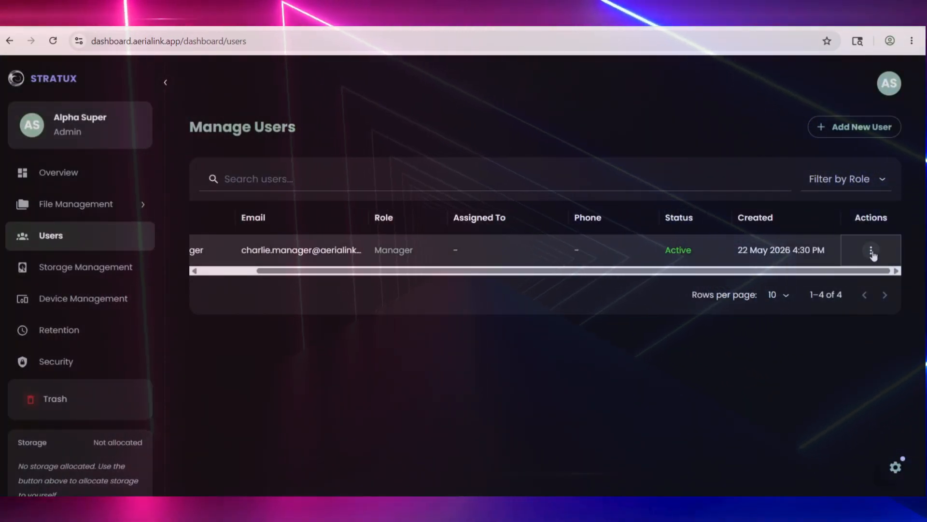
{"action": "left_click", "coordinate": [871, 251]}
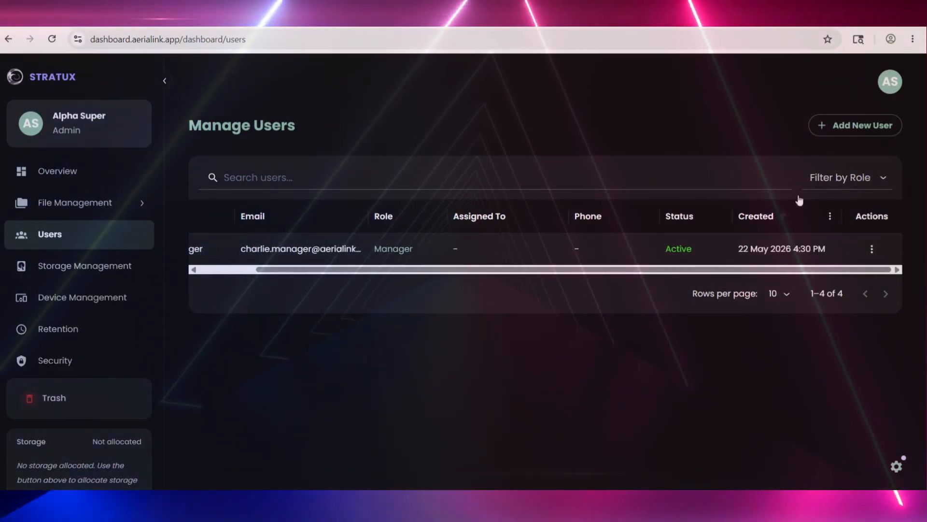
{"action": "left_click", "coordinate": [855, 125]}
Step: Add the regular user's name and e-mail, assign them to the manager, and paste a password
{"action": "left_click", "coordinate": [438, 132]}
{"action": "type", "text": "Del"}
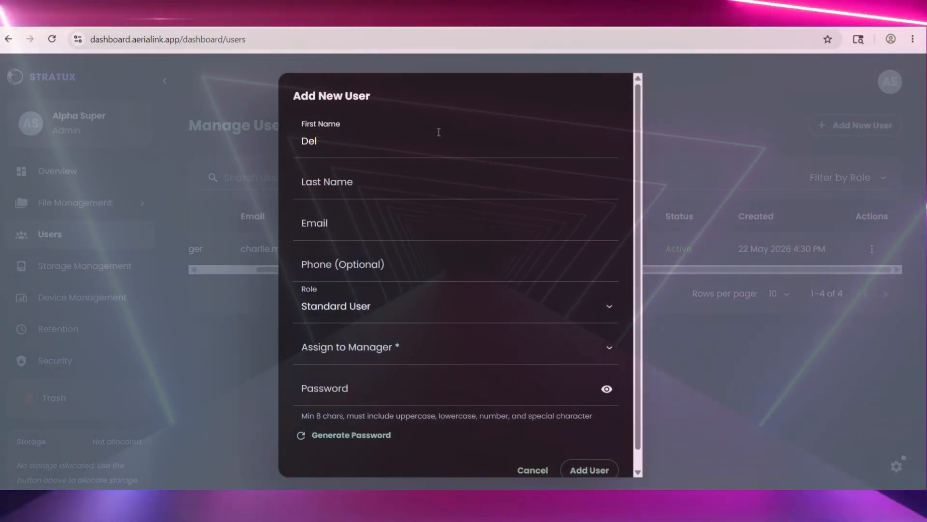
{"action": "type", "text": "ta"}
{"action": "key", "text": "Tab"}
{"action": "type", "text": "Regular"}
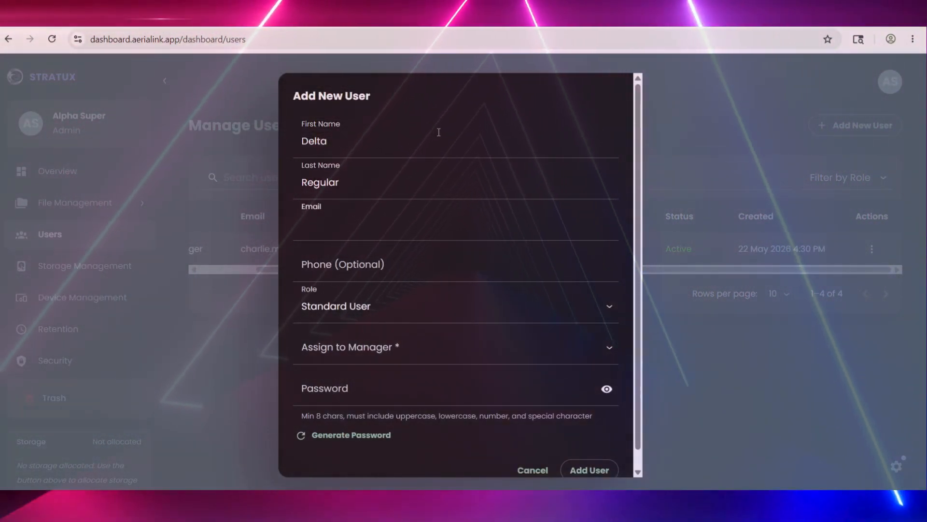
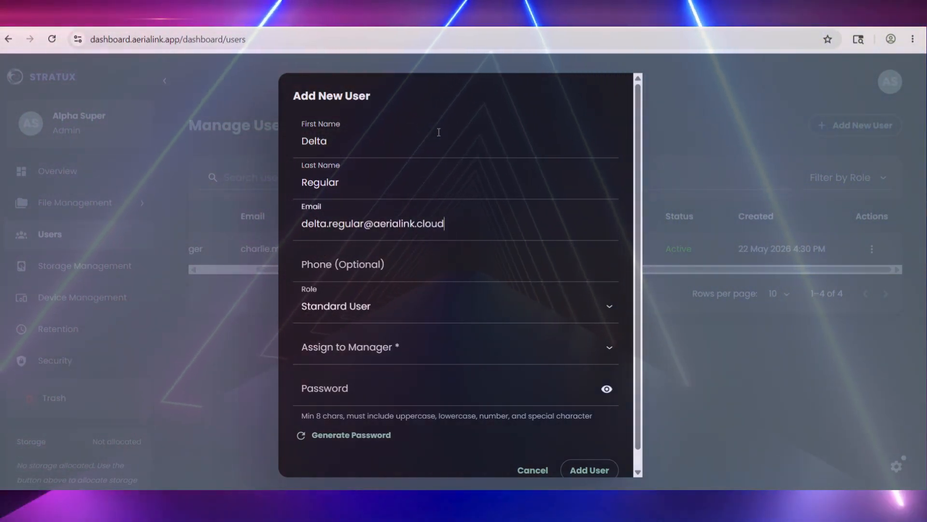
{"action": "left_click", "coordinate": [606, 346]}
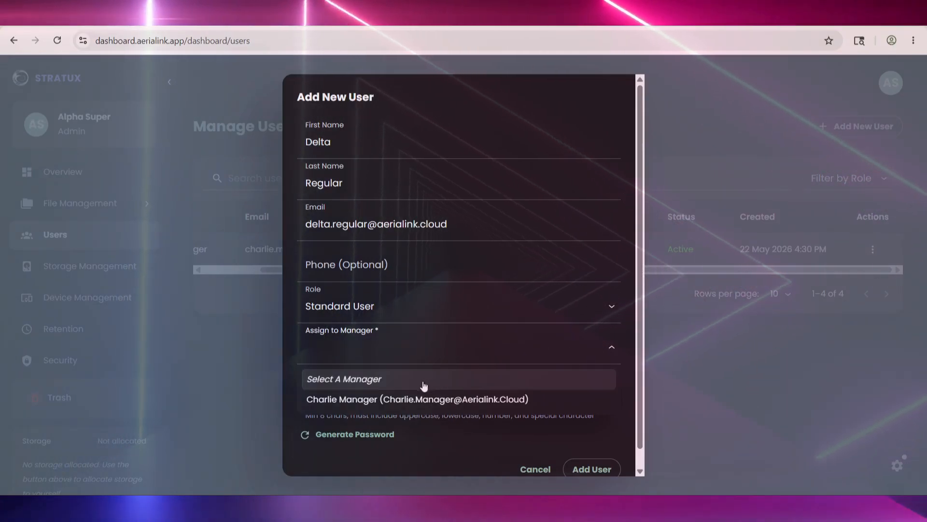
{"action": "left_click", "coordinate": [407, 399]}
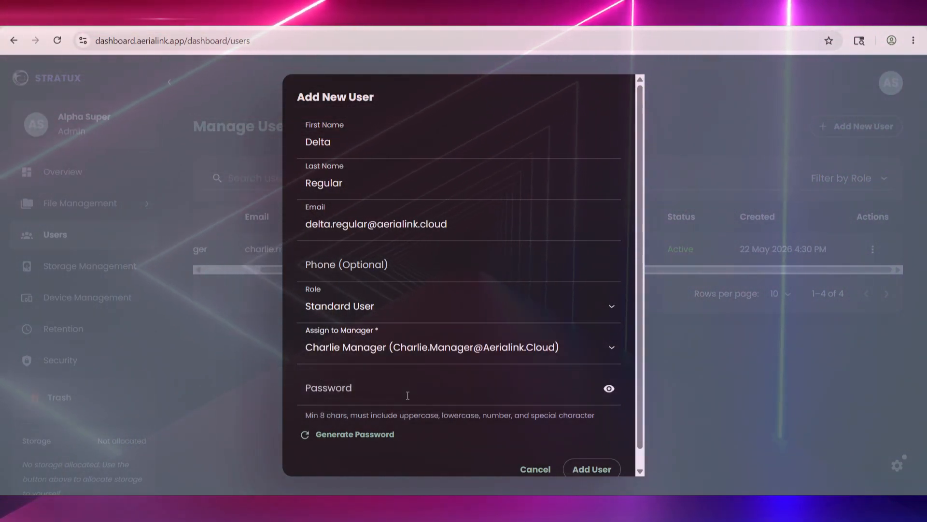
{"action": "left_click", "coordinate": [407, 395]}
{"action": "key", "text": "ctrl+v"}
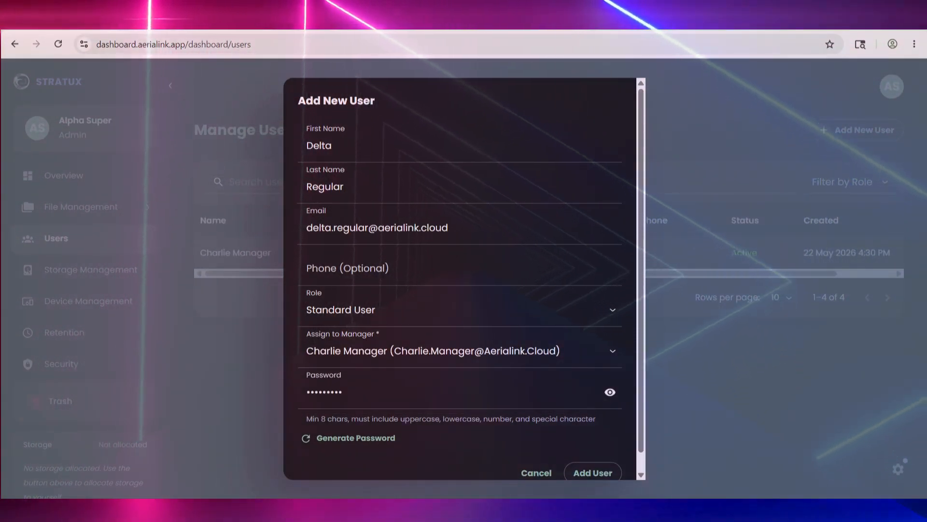
{"action": "left_click", "coordinate": [594, 472]}
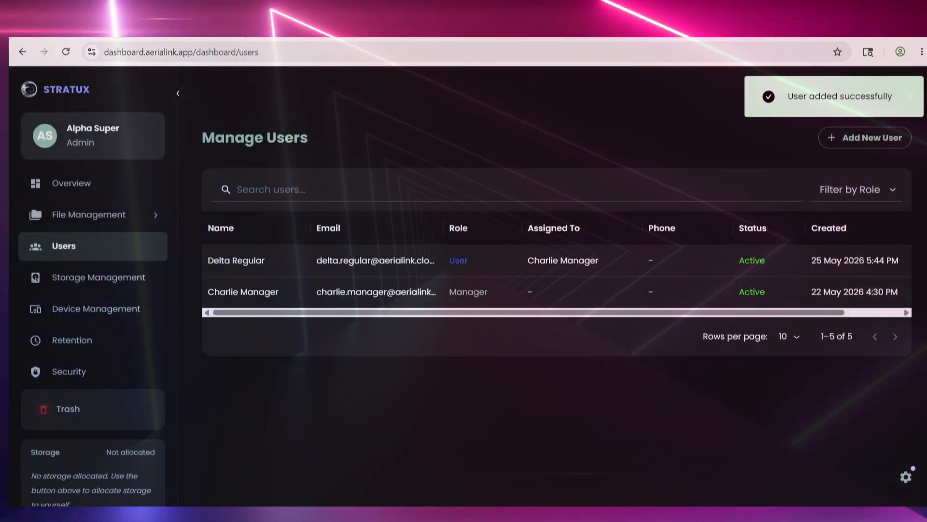
Step: Inspect the users table's row action menus, then return to the Overview showing 4 total users
{"action": "scroll", "coordinate": [907, 251], "scroll_direction": "right", "scroll_amount": 3}
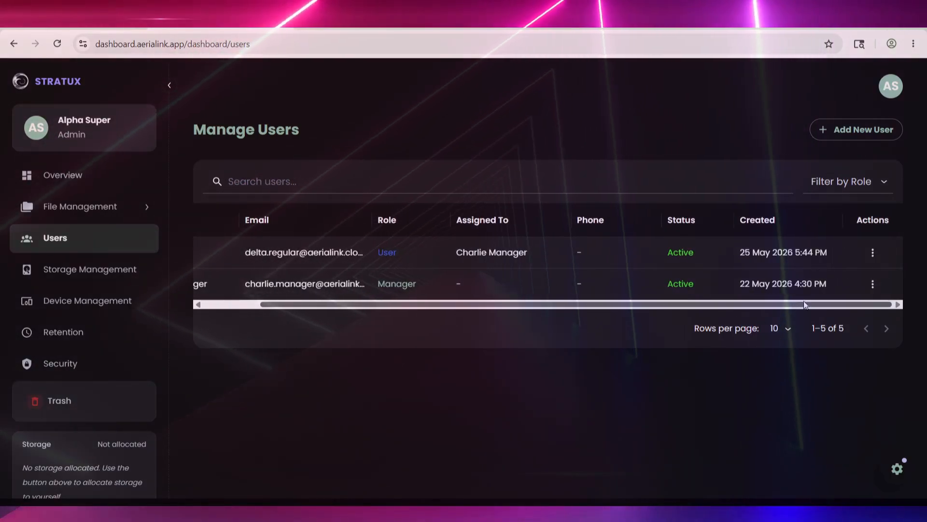
{"action": "left_click", "coordinate": [873, 253]}
{"action": "left_click", "coordinate": [872, 284]}
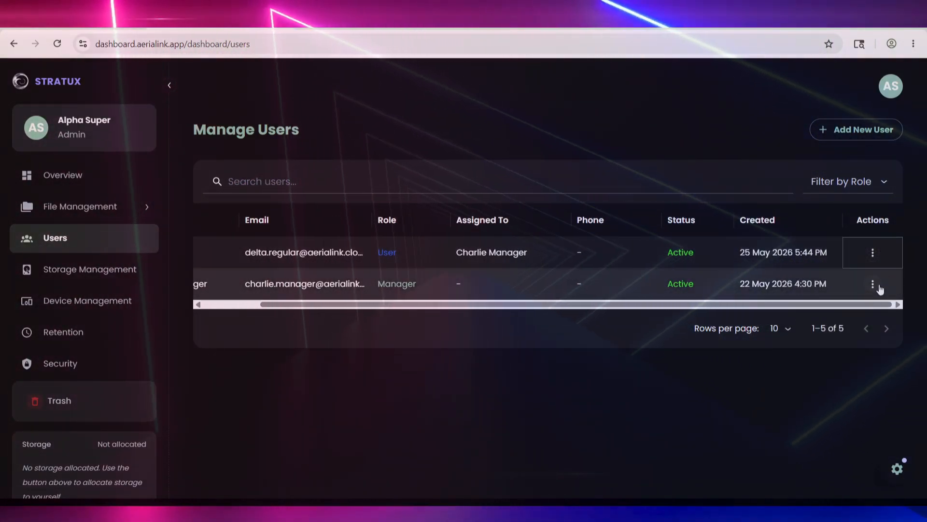
{"action": "left_click", "coordinate": [872, 284]}
{"action": "left_click", "coordinate": [779, 314]}
{"action": "scroll", "coordinate": [778, 317], "scroll_direction": "left", "scroll_amount": 3}
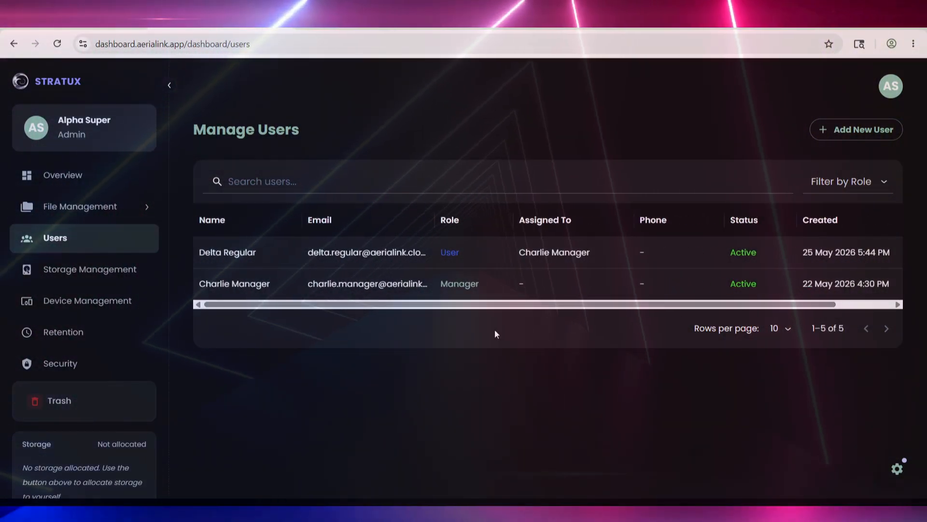
{"action": "left_click", "coordinate": [73, 185]}
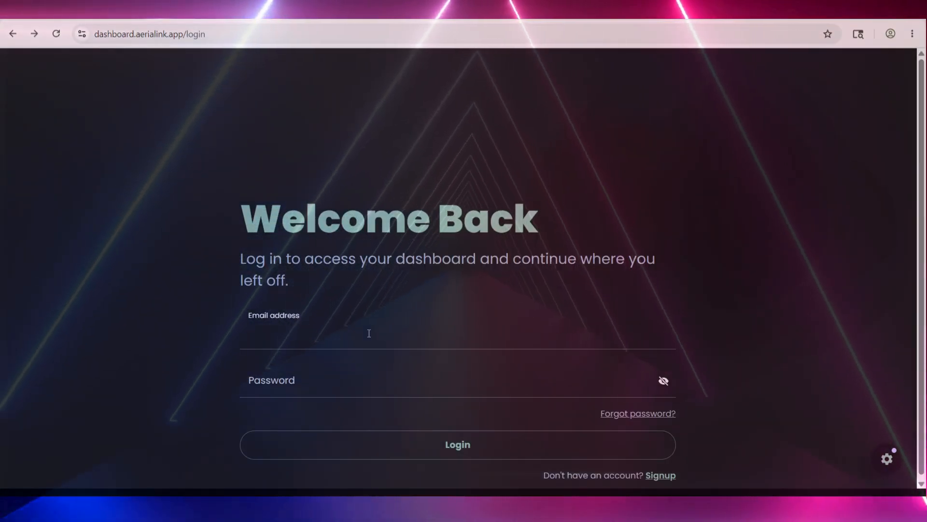
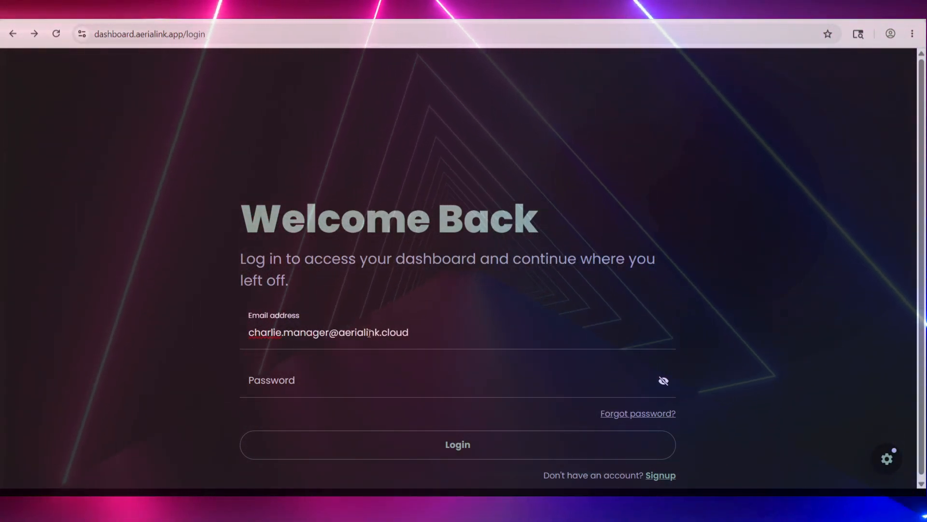
Step: Log in with the manager's e-mail and password and submit the emailed six-digit verification code
{"action": "key", "text": "Tab"}
{"action": "type", "text": "•••••••"}
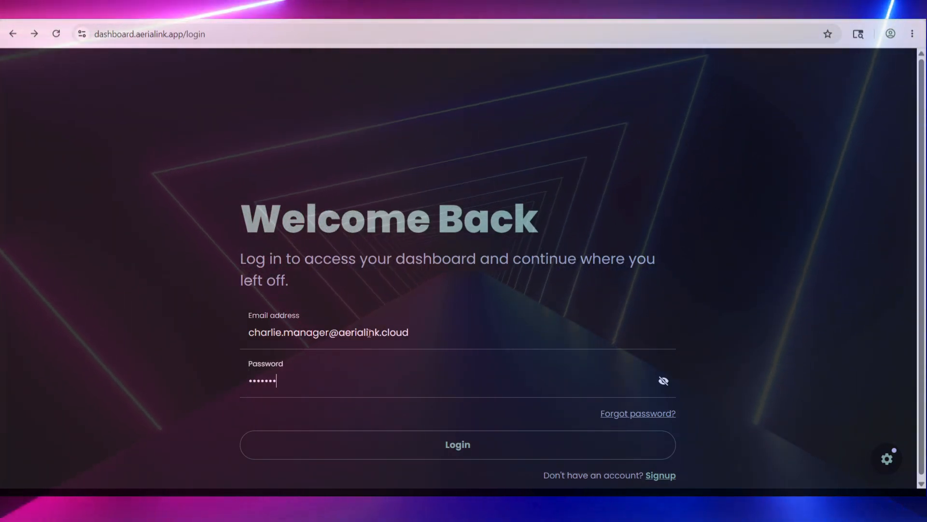
{"action": "type", "text": "••"}
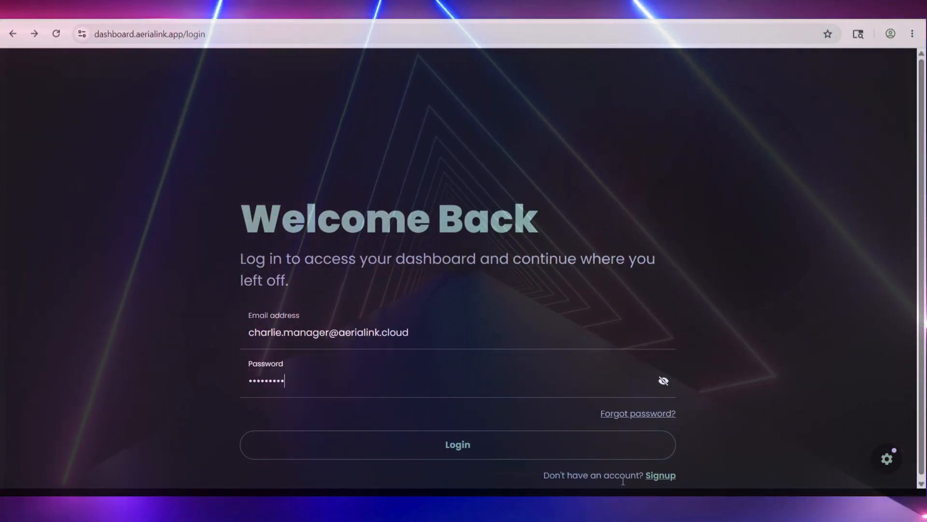
{"action": "left_click", "coordinate": [457, 447]}
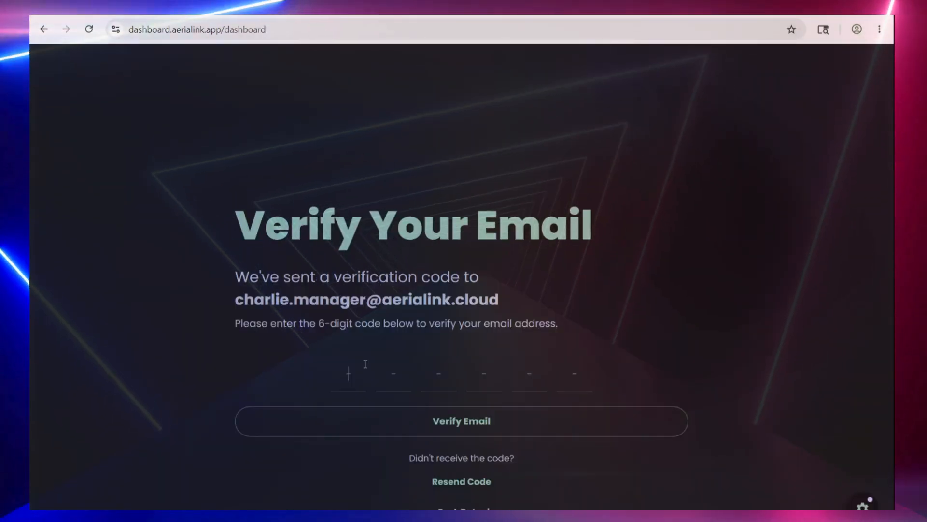
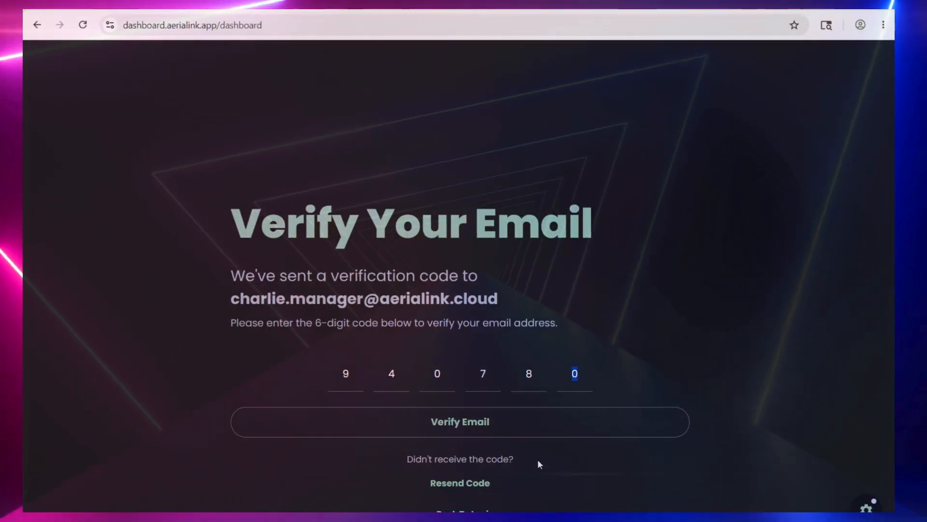
{"action": "left_click", "coordinate": [473, 422]}
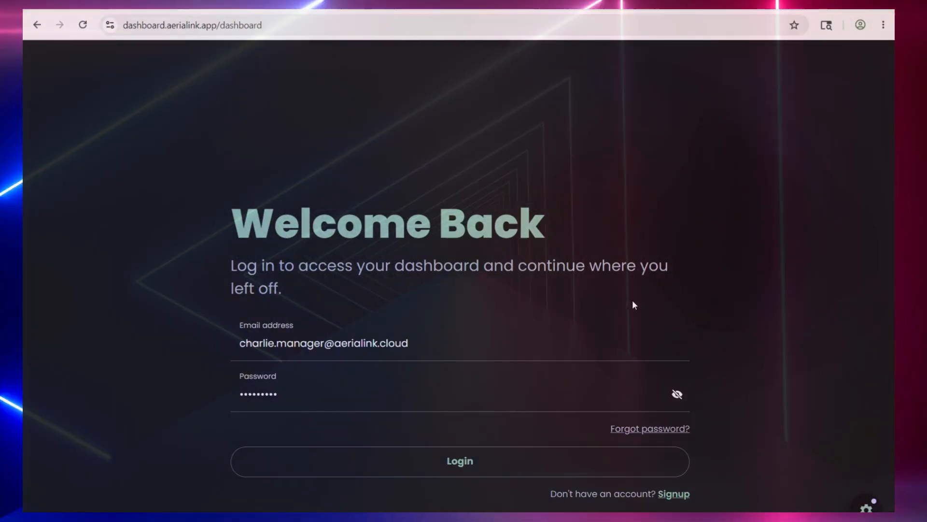
Step: Log in as the manager, browse the Teams/Personal overview, and open the manager's Users list
{"action": "left_click", "coordinate": [483, 463]}
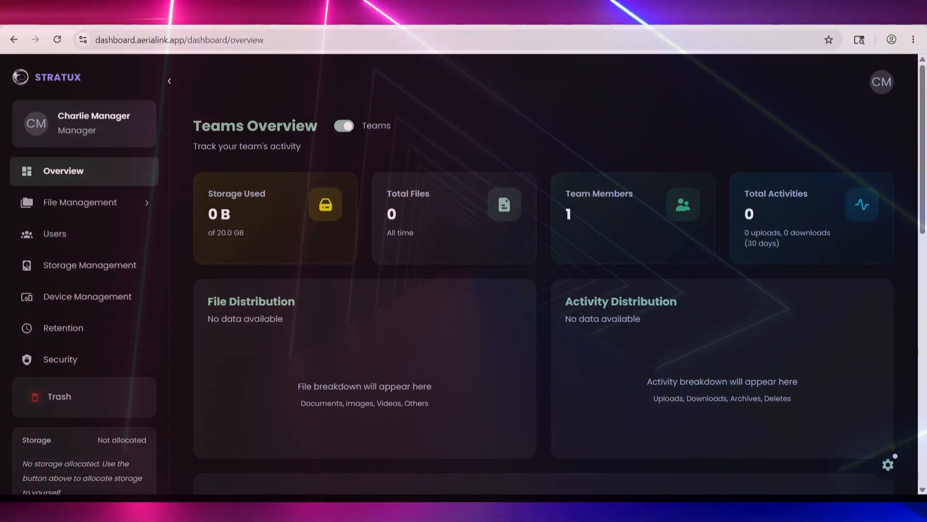
{"action": "left_click", "coordinate": [52, 208]}
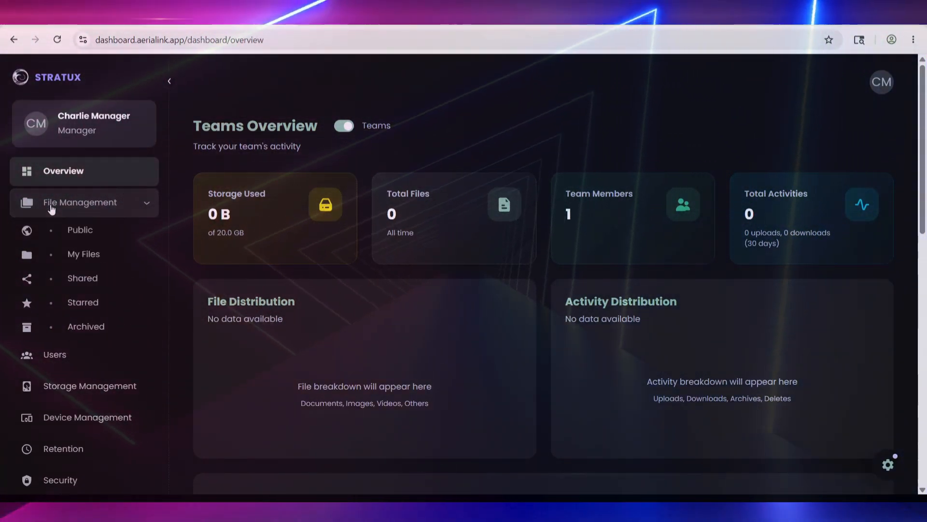
{"action": "left_click", "coordinate": [52, 208]}
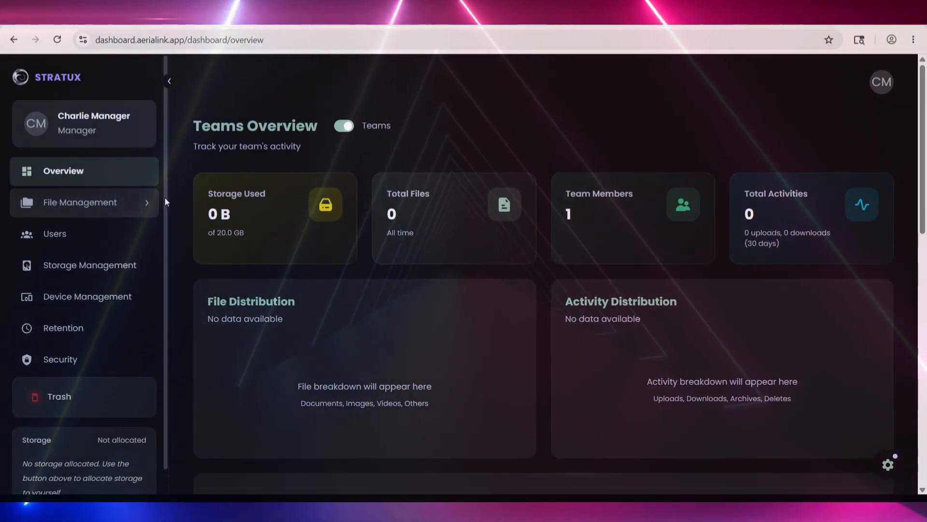
{"action": "left_click", "coordinate": [336, 125]}
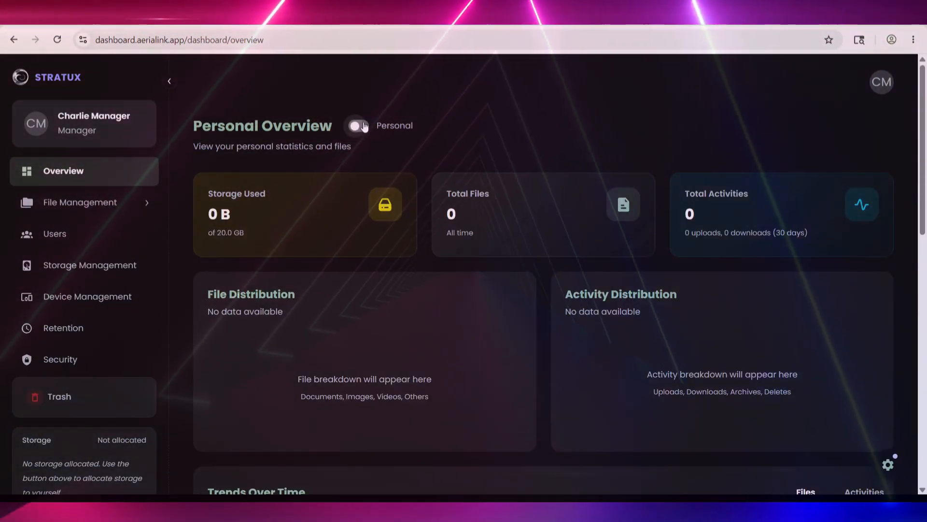
{"action": "left_click", "coordinate": [365, 127]}
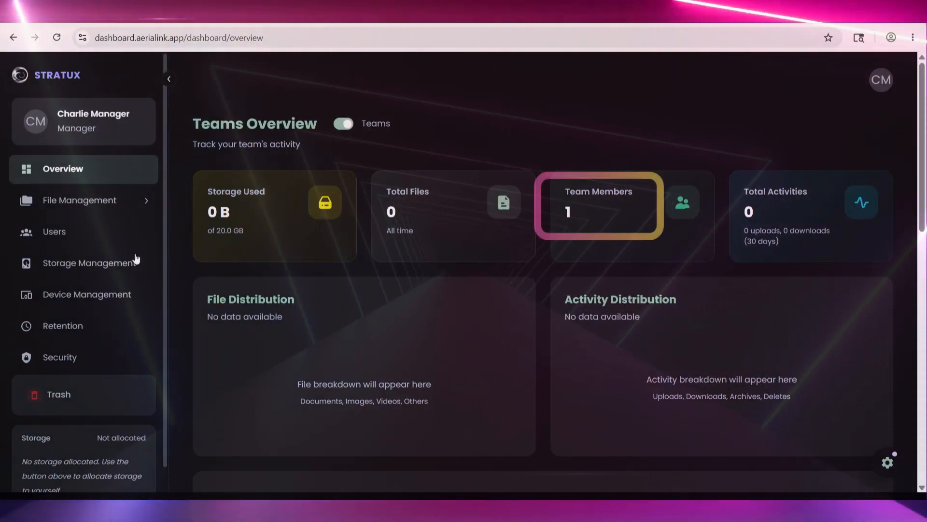
{"action": "left_click", "coordinate": [76, 235]}
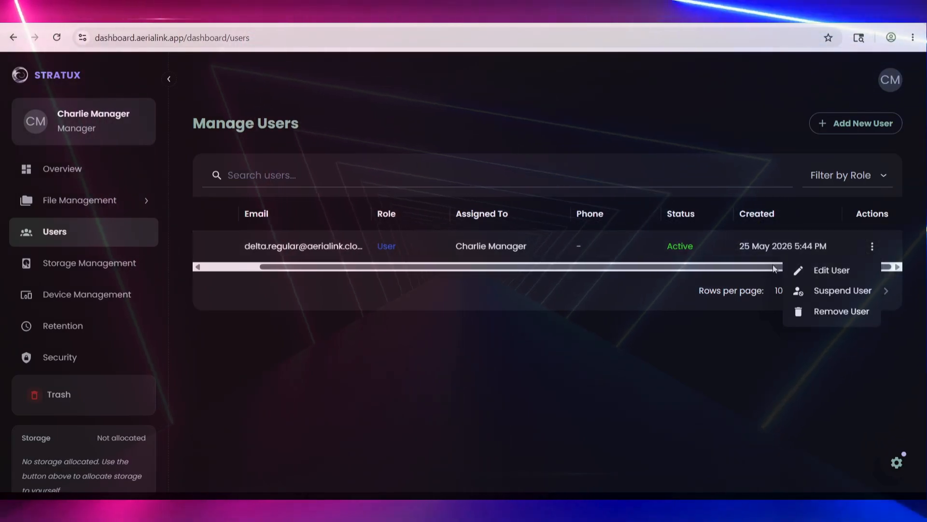
Step: Return to the Teams Overview, apply the blue colour preset, and log the manager out
{"action": "left_click", "coordinate": [73, 168]}
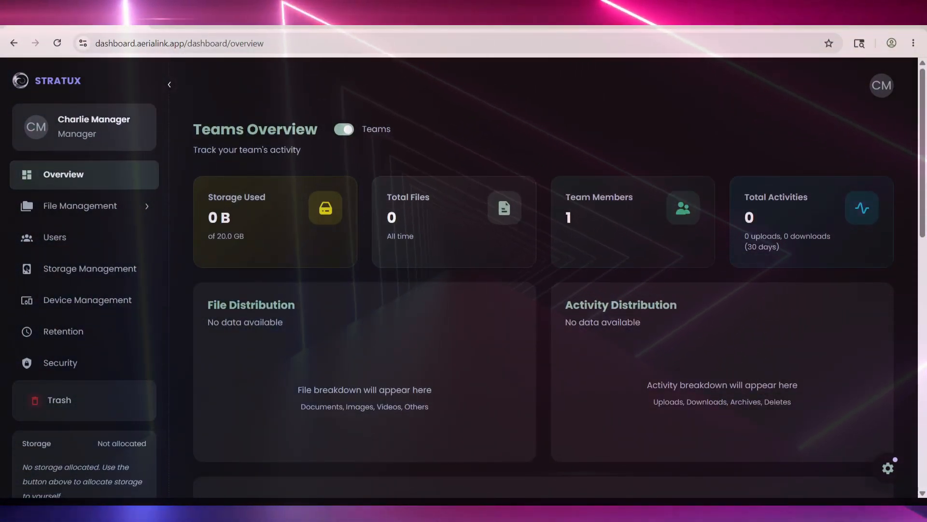
{"action": "left_click", "coordinate": [887, 462]}
{"action": "scroll", "coordinate": [871, 429], "scroll_direction": "down", "scroll_amount": 2}
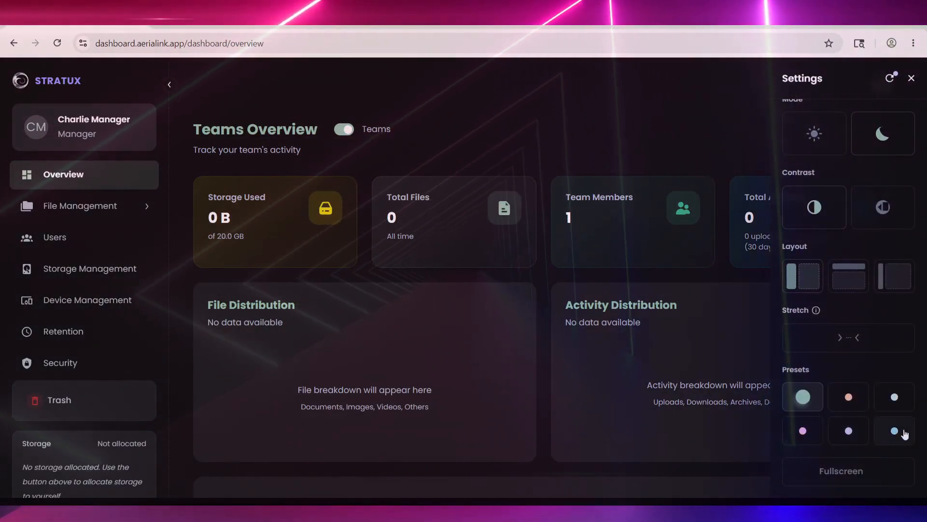
{"action": "left_click", "coordinate": [708, 457]}
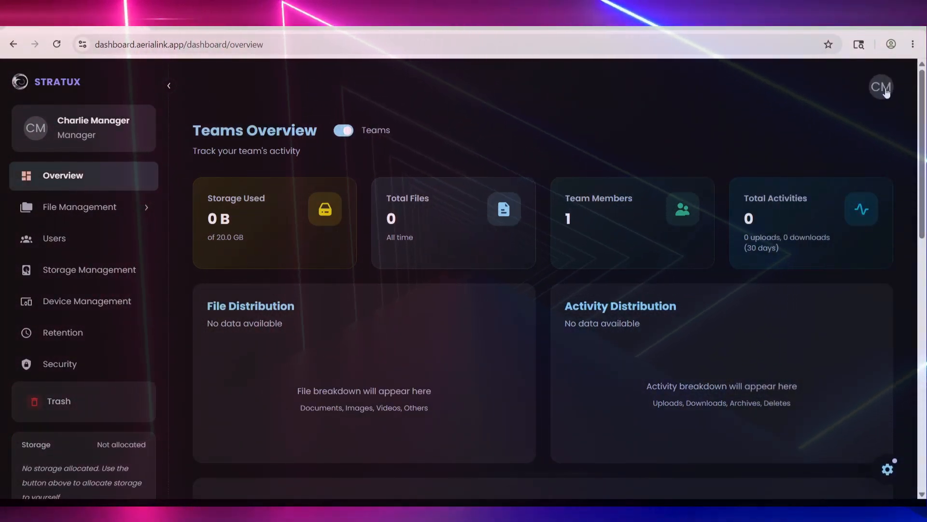
{"action": "left_click", "coordinate": [881, 86]}
{"action": "left_click", "coordinate": [772, 186]}
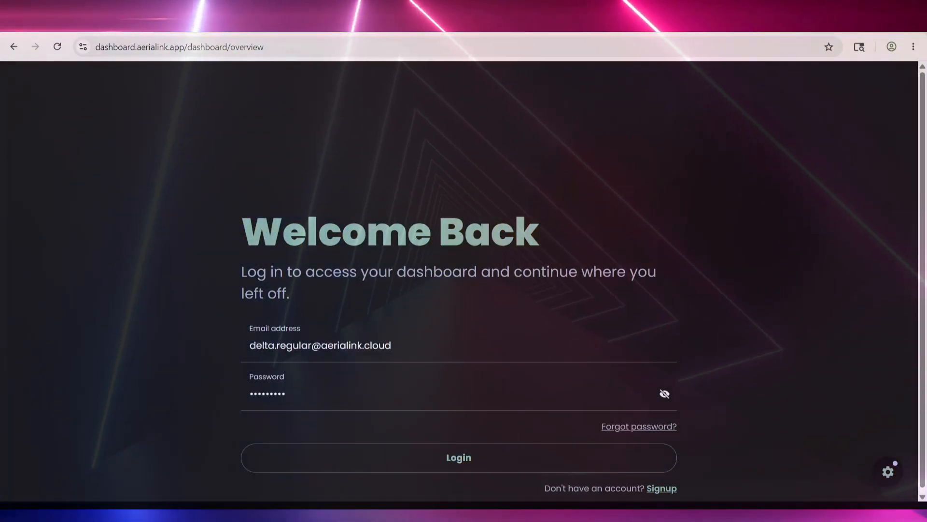
Step: Submit the prefilled regular user's credentials to reach their Personal Overview
{"action": "left_click", "coordinate": [471, 454]}
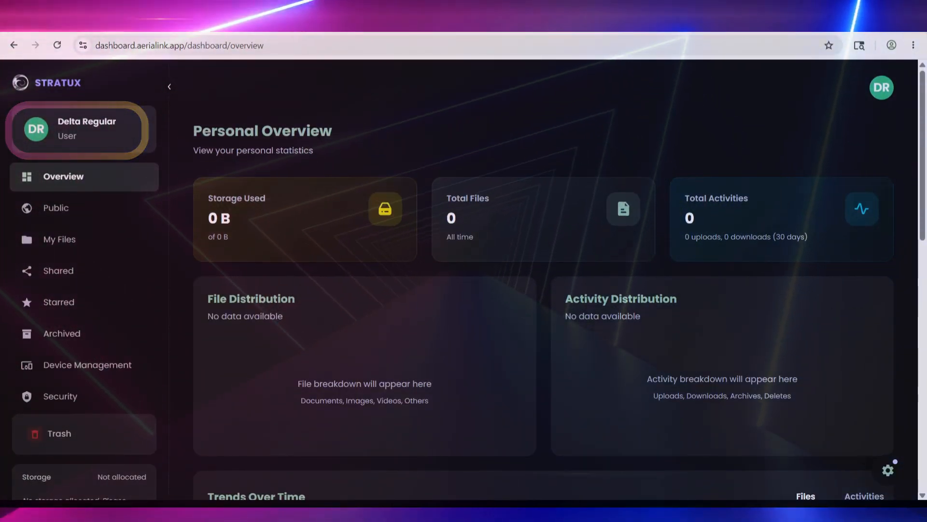
Step: Apply the peach colour preset from the settings panel, then log the regular user out
{"action": "left_click", "coordinate": [886, 469]}
{"action": "left_click", "coordinate": [851, 398]}
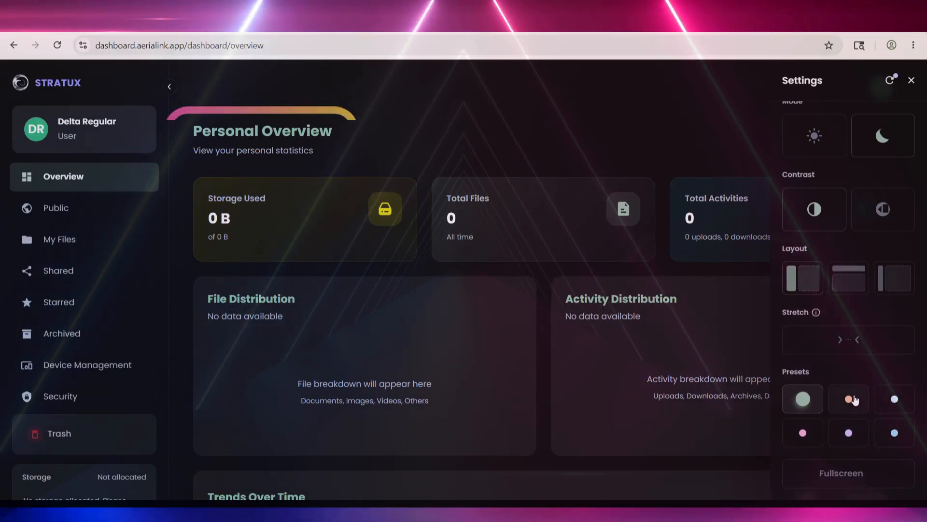
{"action": "left_click", "coordinate": [911, 80]}
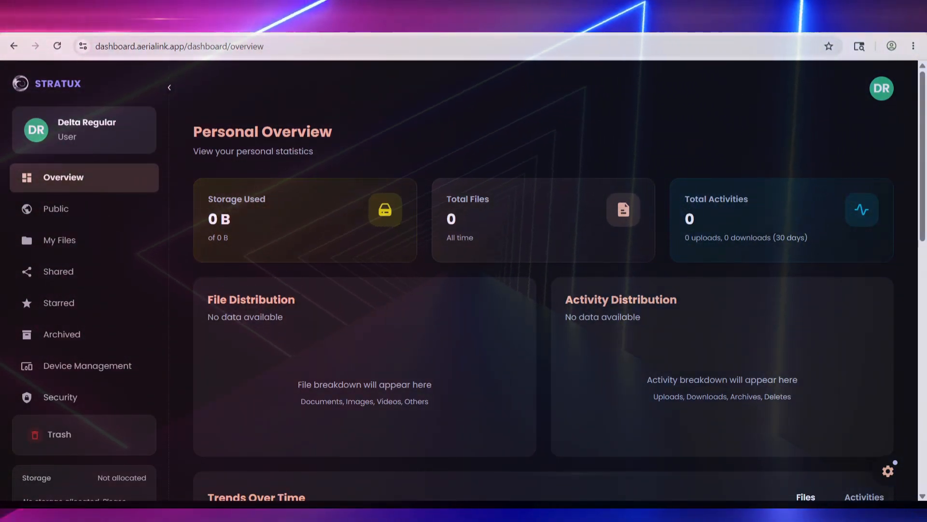
{"action": "left_click", "coordinate": [882, 89]}
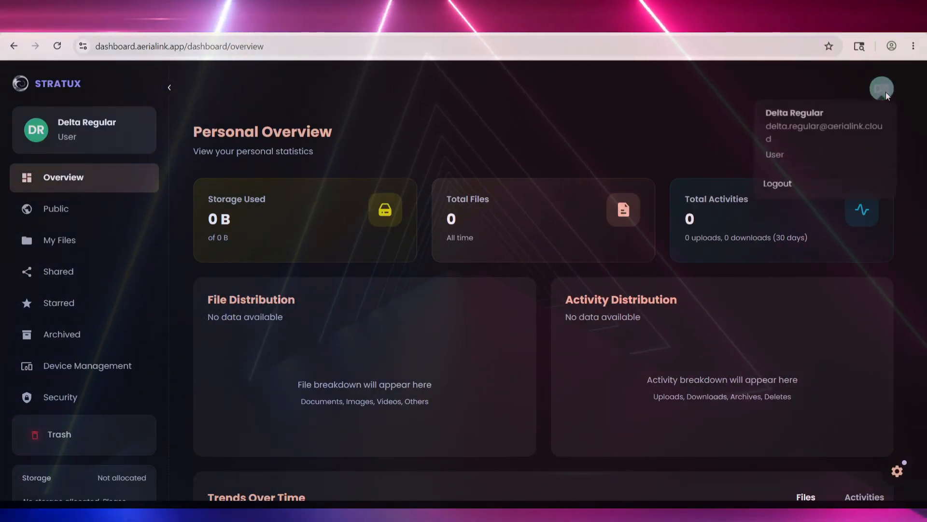
{"action": "left_click", "coordinate": [788, 188]}
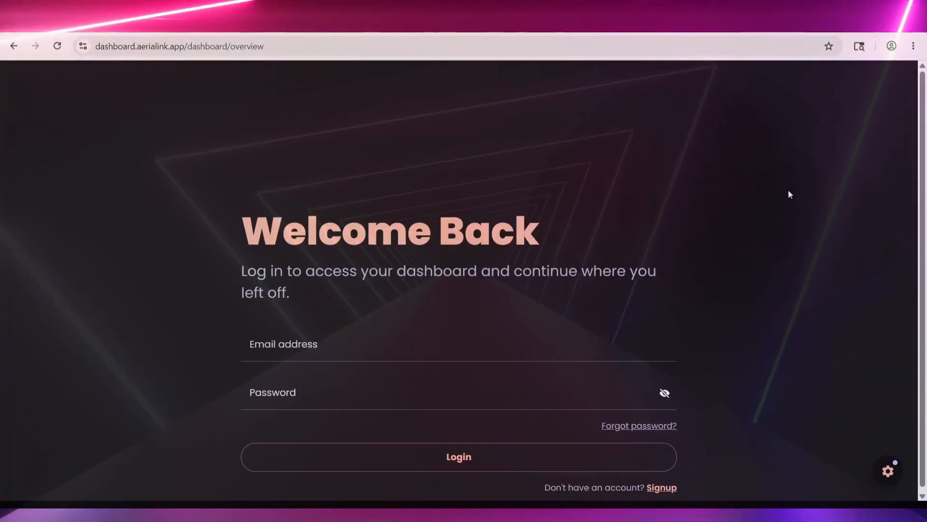